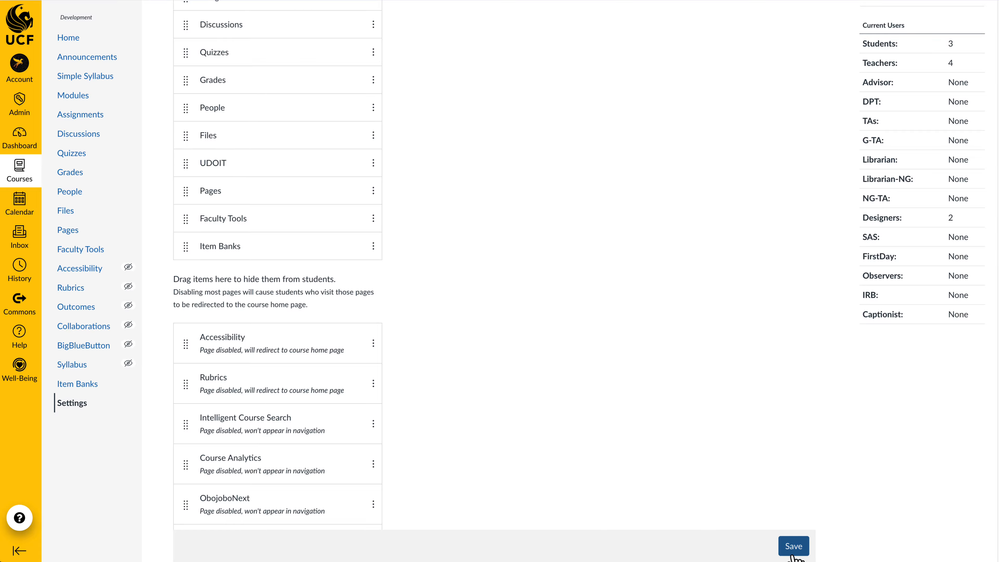
- Save the course navigation settings and open UDOIT's accessibility summary for the Sample Course
click(793, 551)
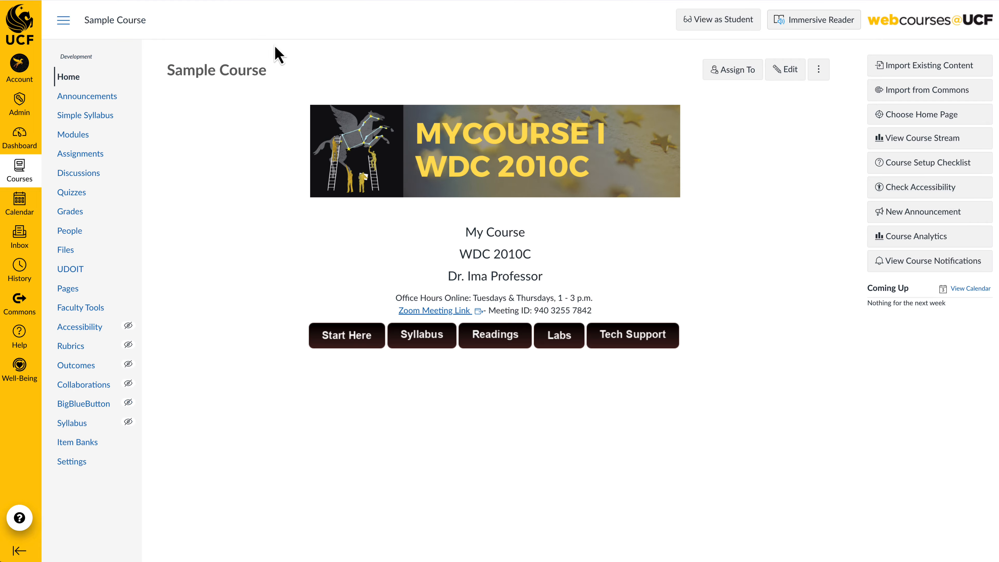
click(73, 268)
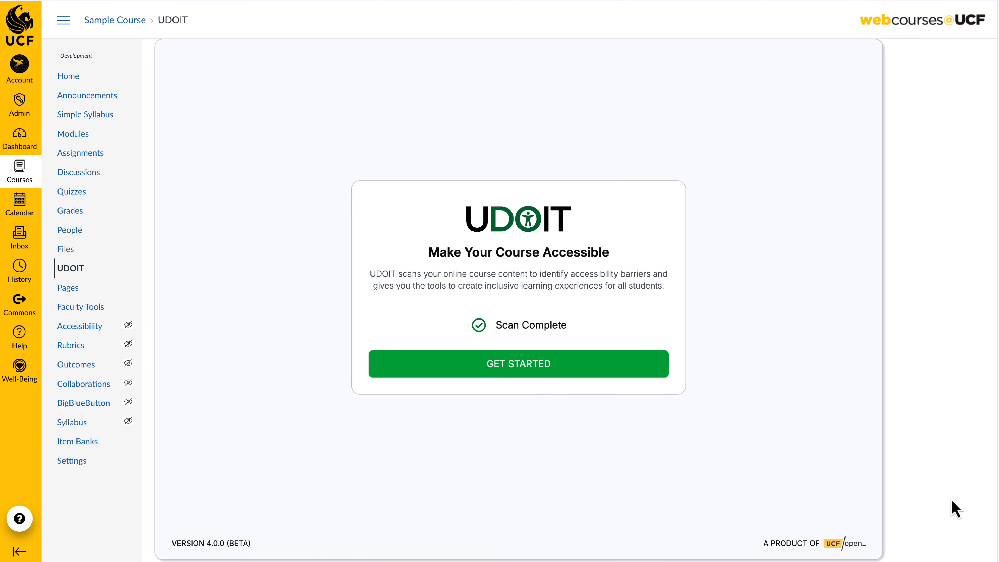
click(556, 376)
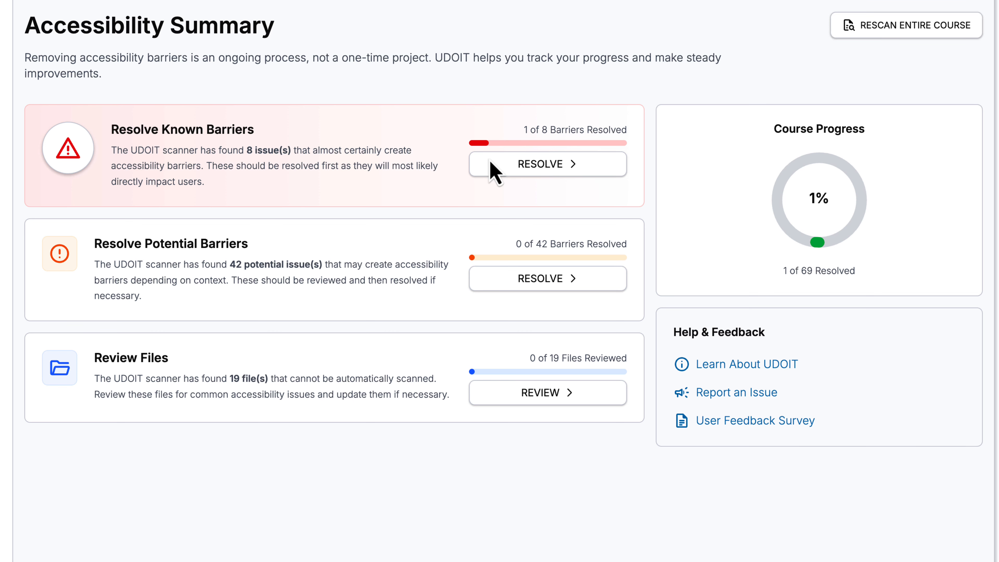
- Open the list of known barriers and view the filter options for priority, content type and module
click(496, 171)
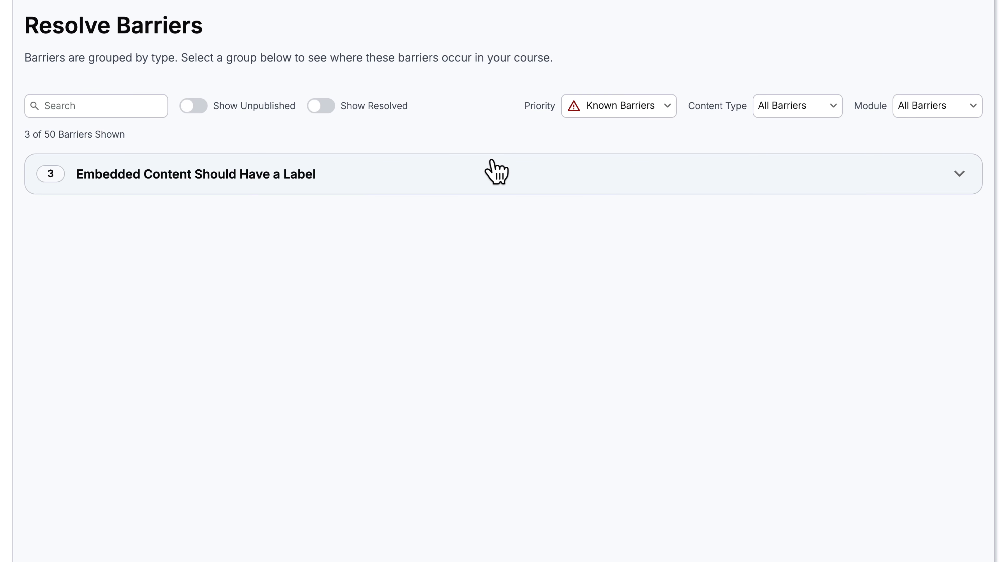
click(666, 114)
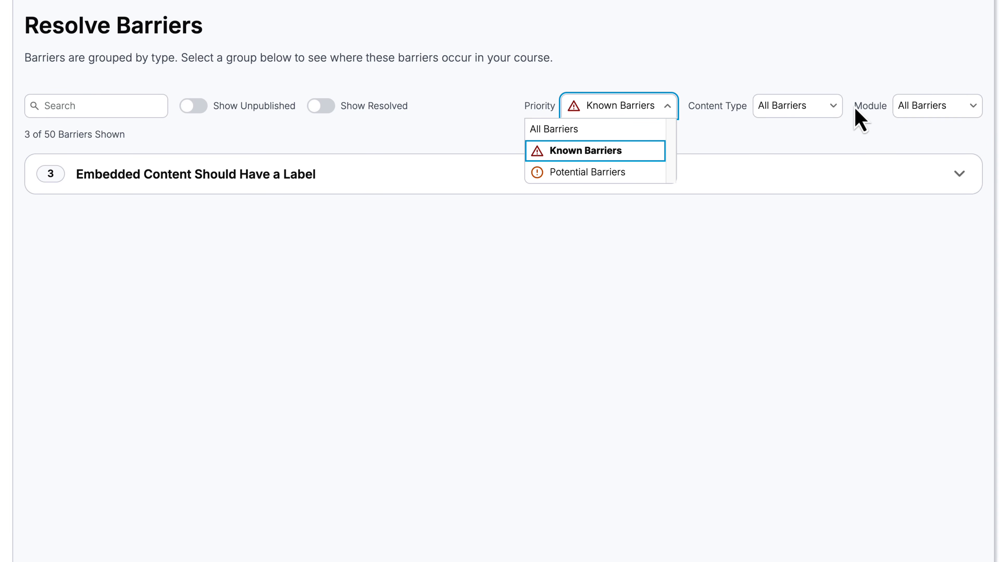
click(834, 114)
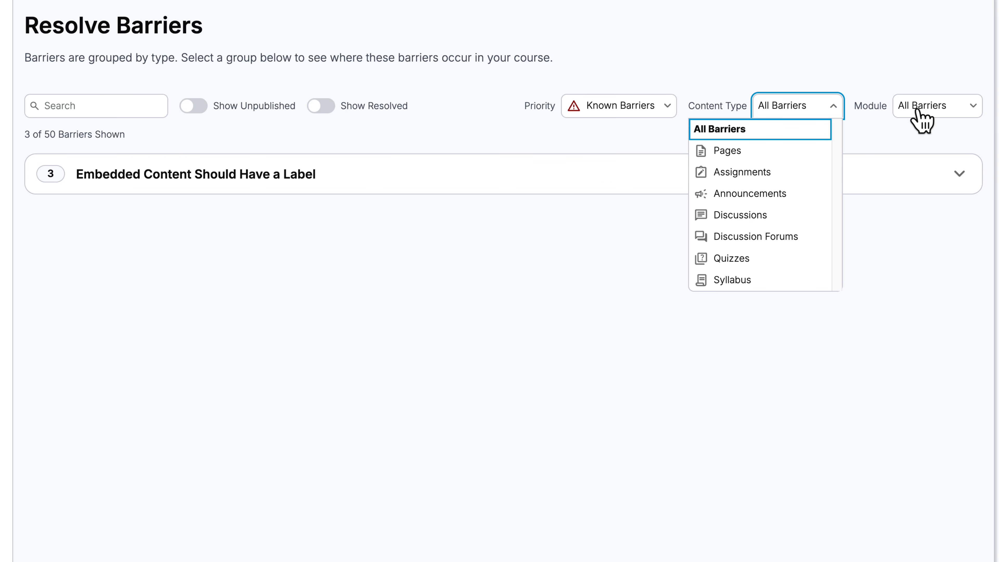
click(973, 113)
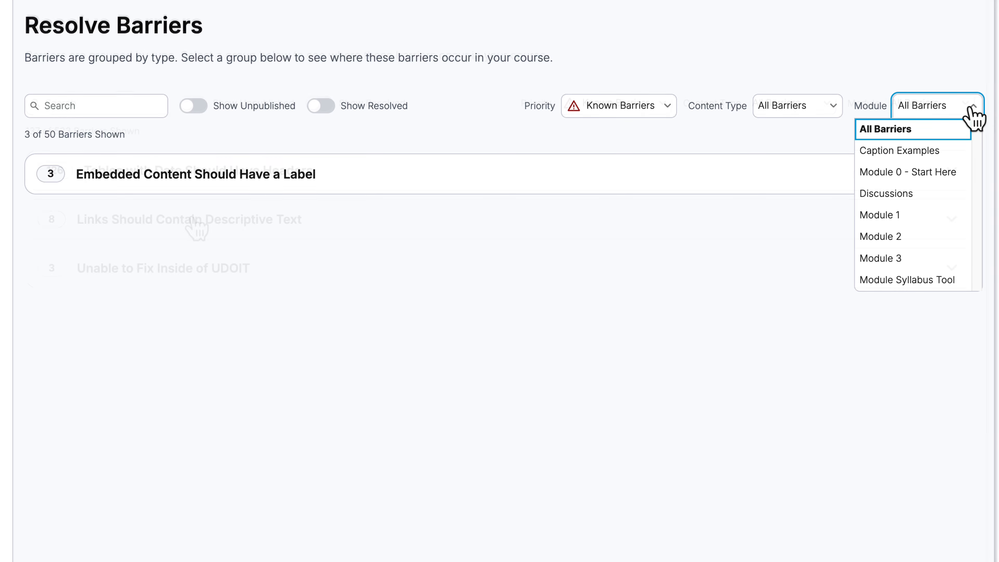
- Open the first ACG3173_CMB-22Summer 00056 issue under Tables with Data Should Have Headers and read its guidance on table headers
click(173, 174)
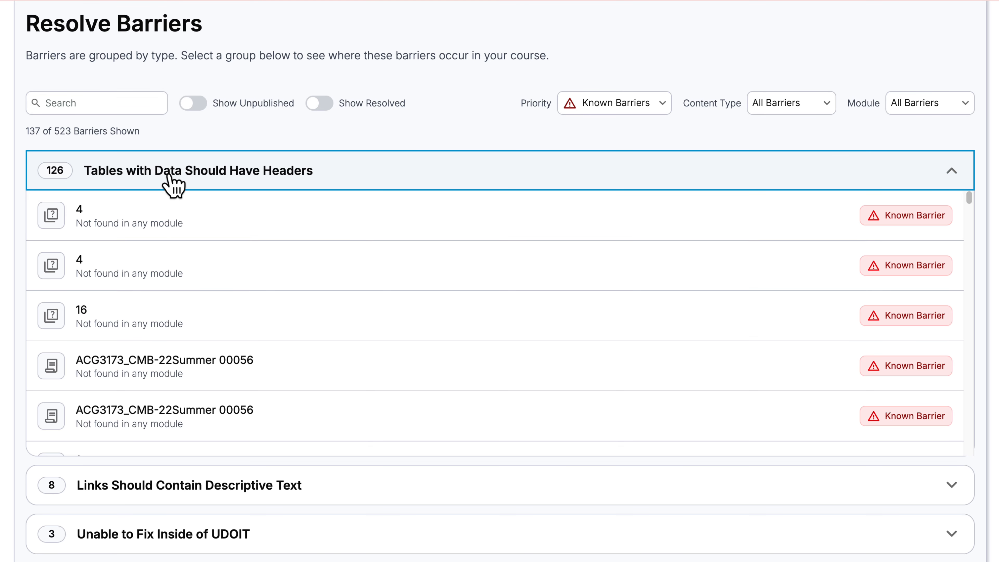
click(179, 360)
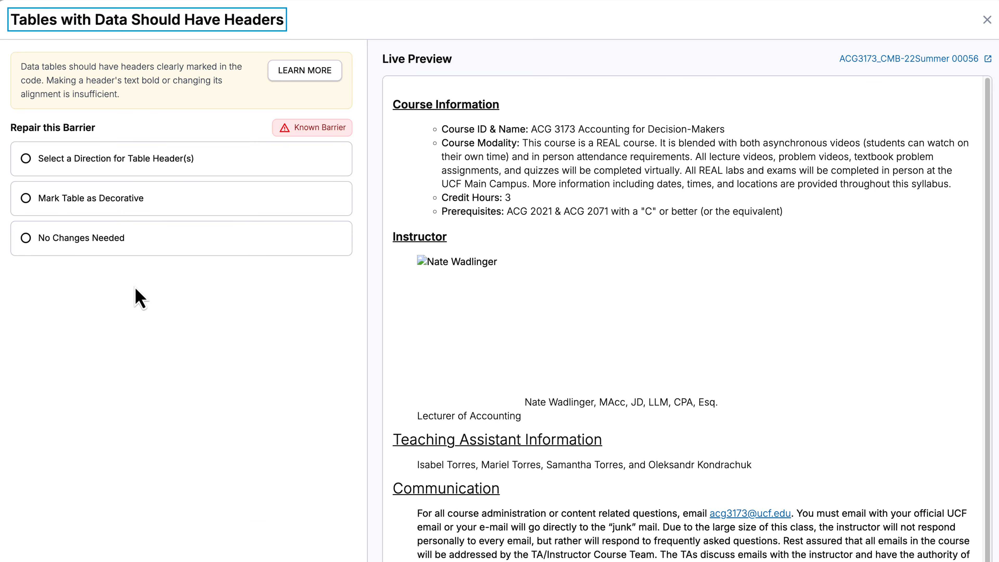
click(329, 73)
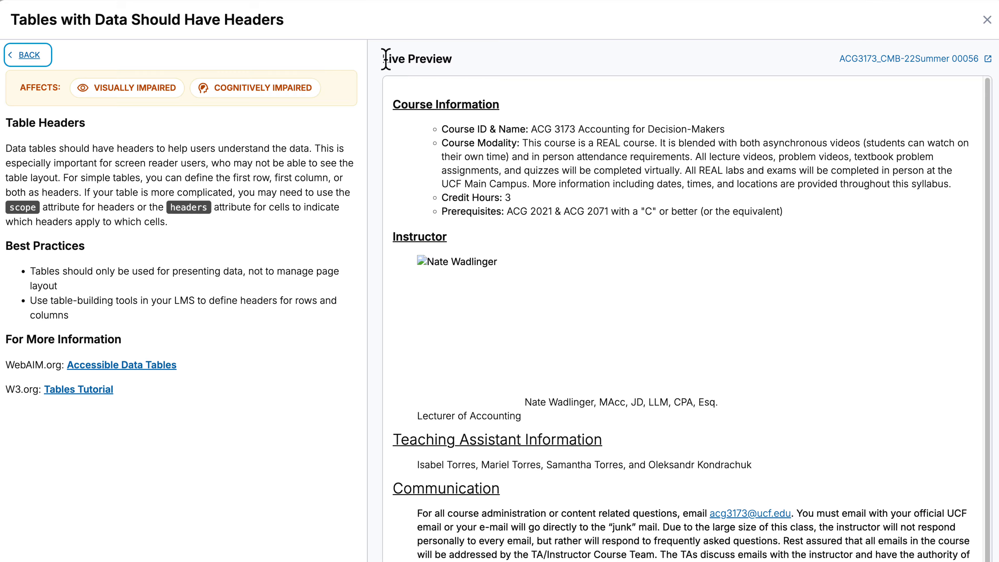
click(25, 55)
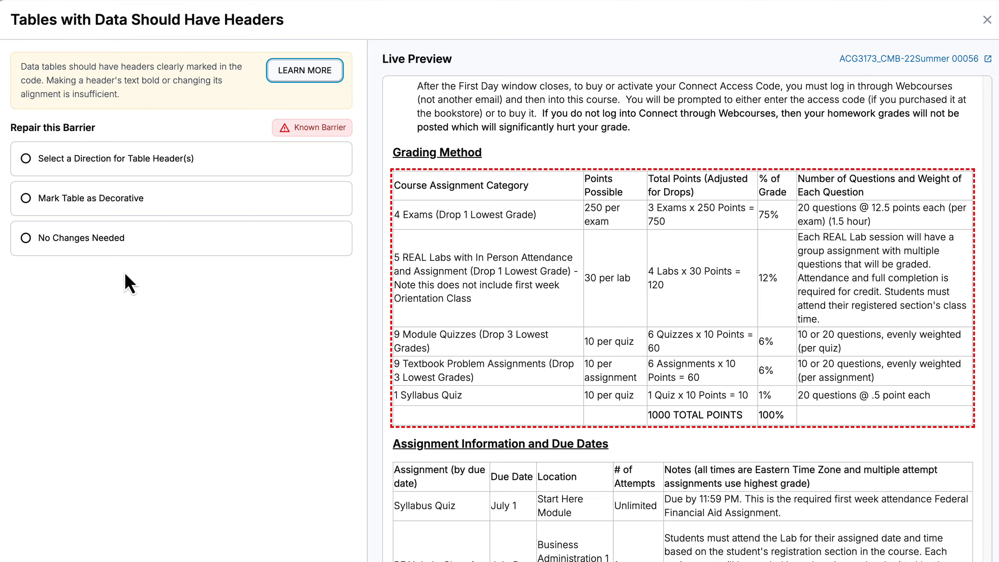
- Choose a column header as the header direction for the highlighted Grading Method table
click(93, 162)
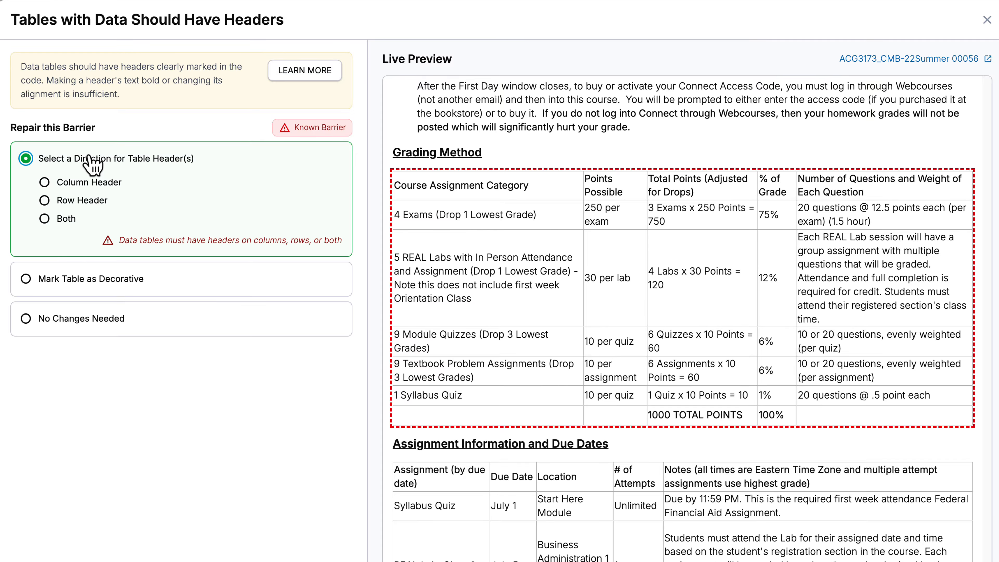
click(91, 185)
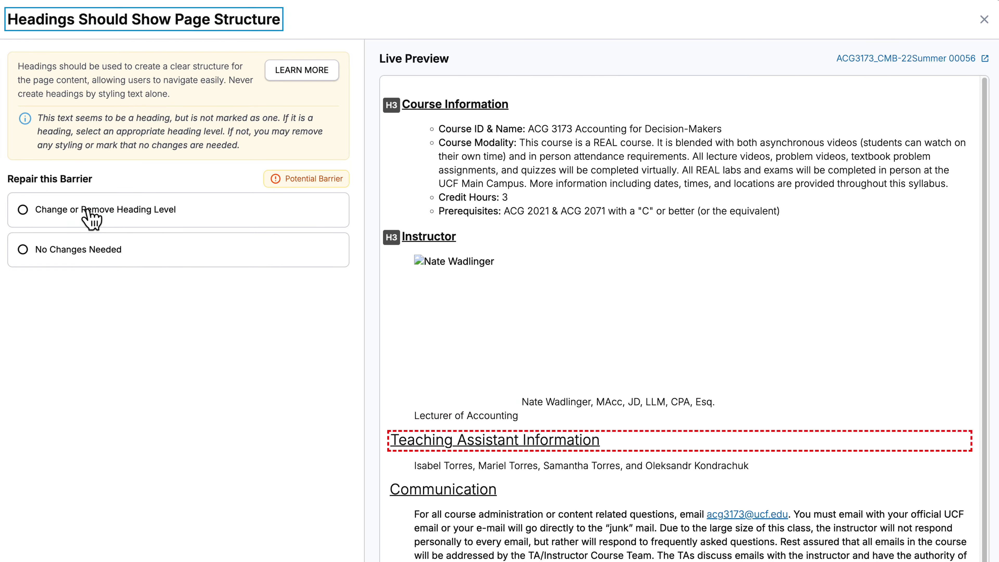
- Change the heading level of the "Teaching Assistant Information" text to H3
click(88, 213)
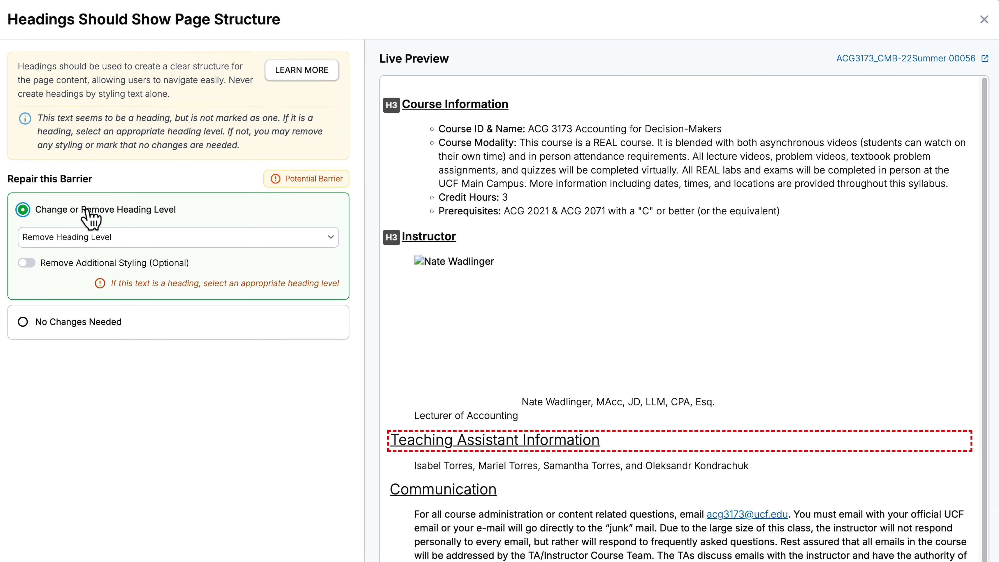
click(332, 236)
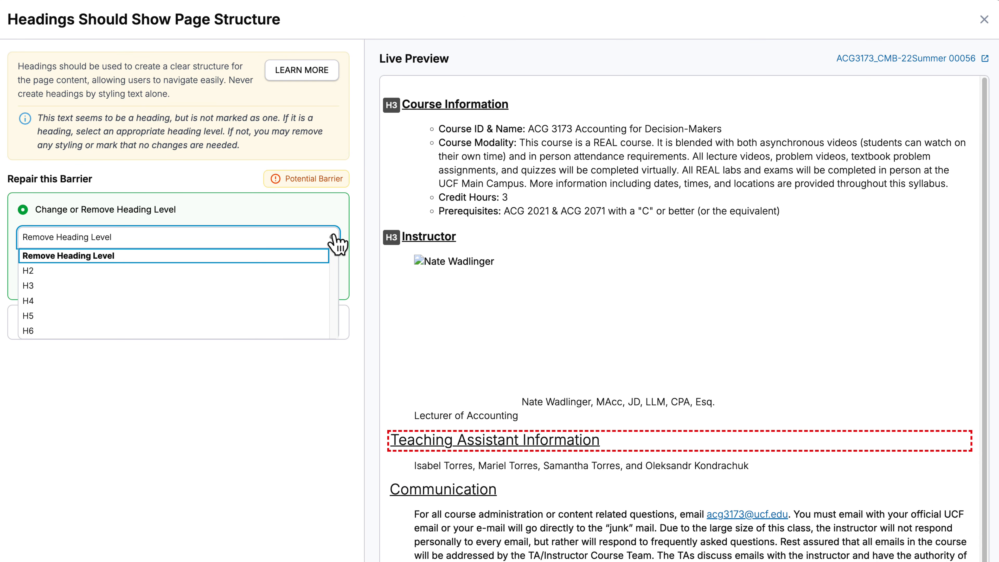
click(93, 286)
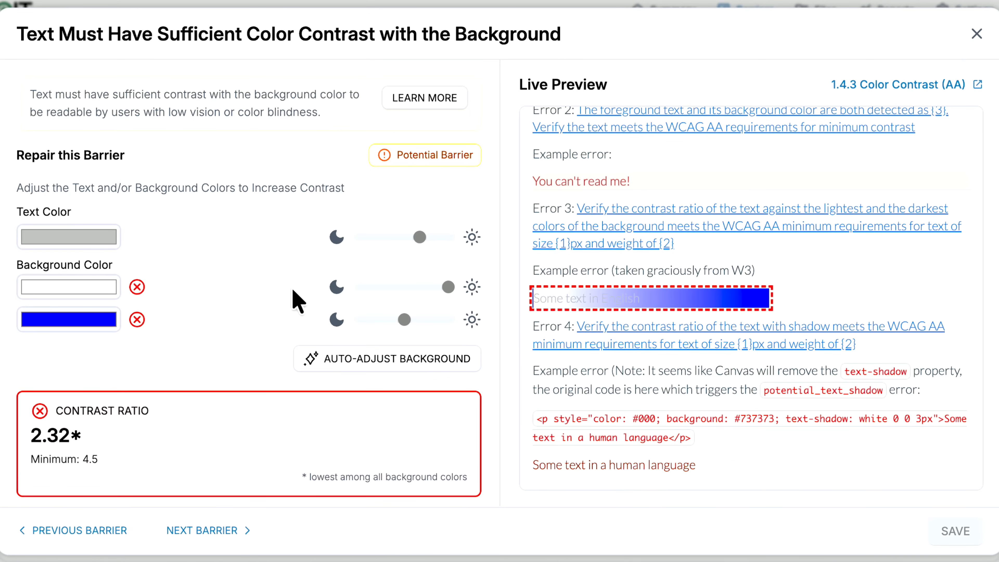
- Set the text color of the "Some text in English" example to RGB 255, 251, 235 with the eyedropper
click(96, 236)
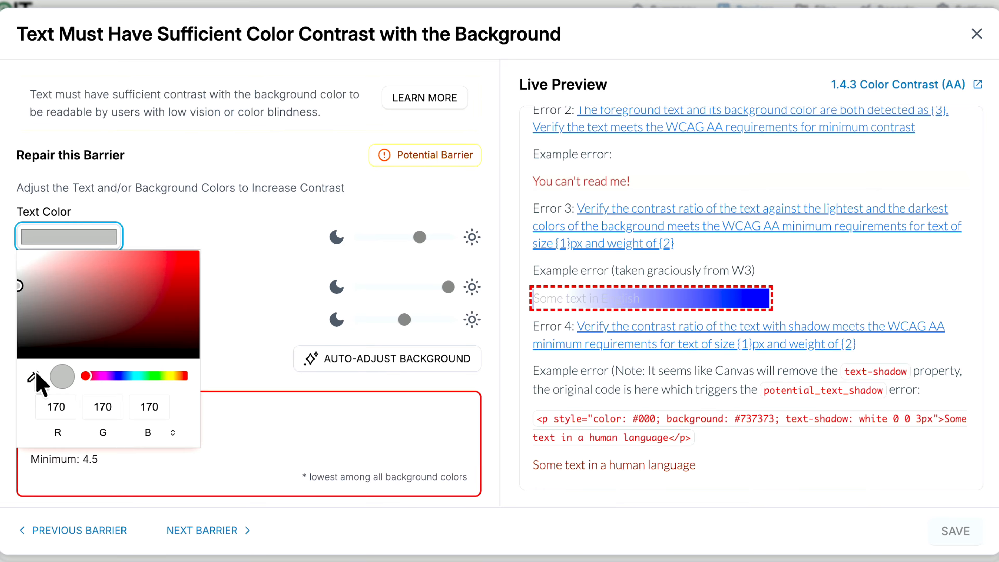
click(35, 376)
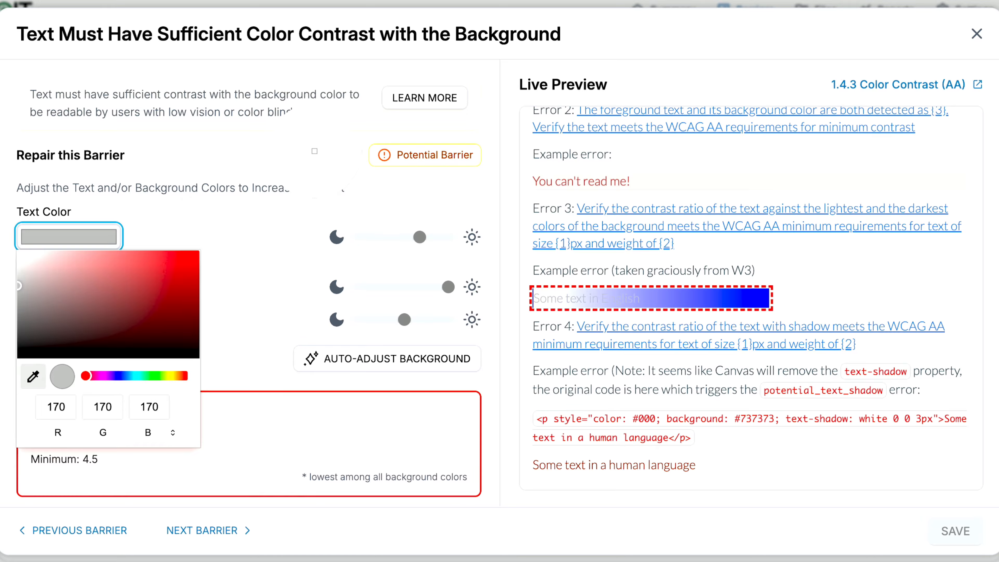
click(348, 120)
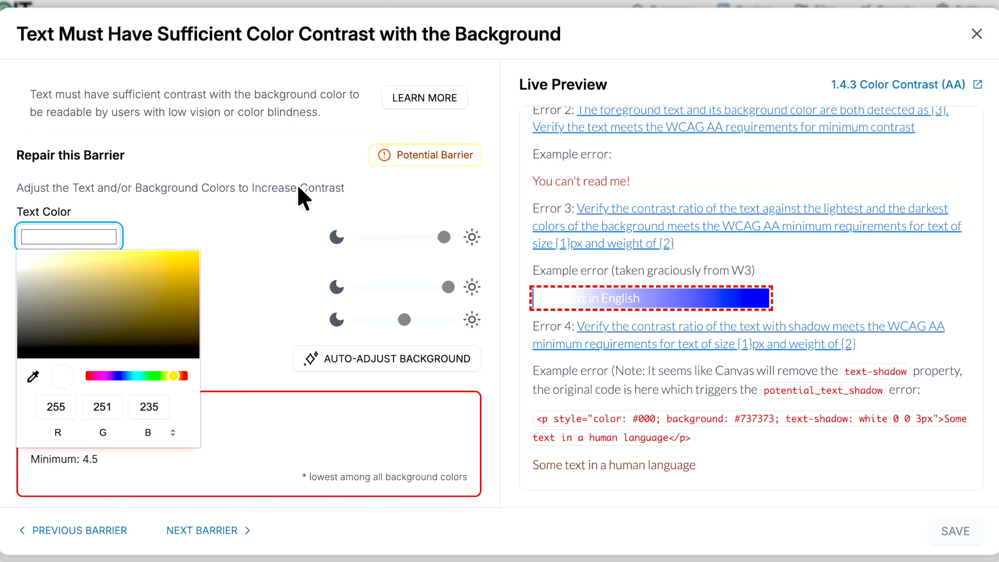
click(255, 258)
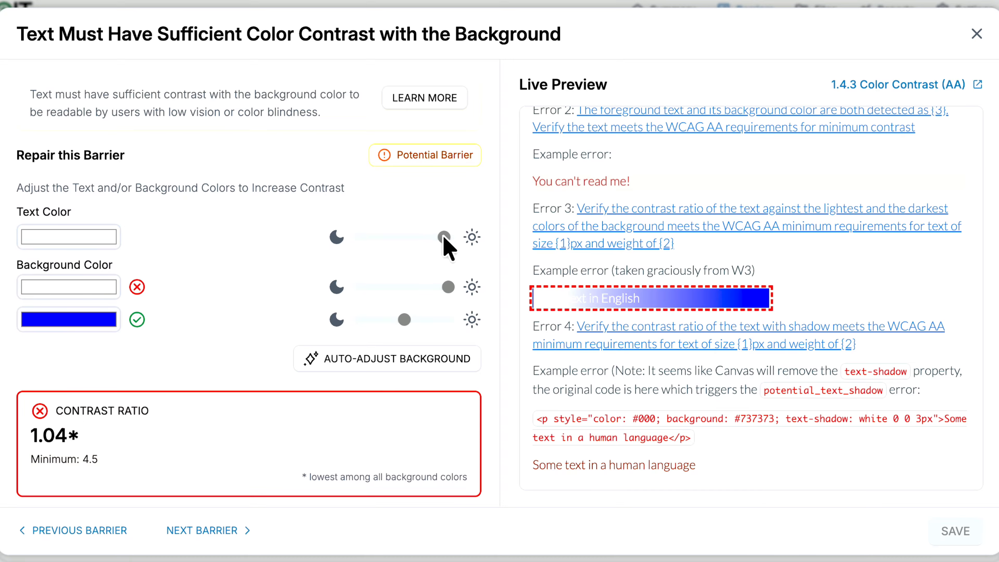
- Darken the example's text color to bright yellow and auto-adjust its background colors twice
drag(444, 237, 415, 237)
click(408, 356)
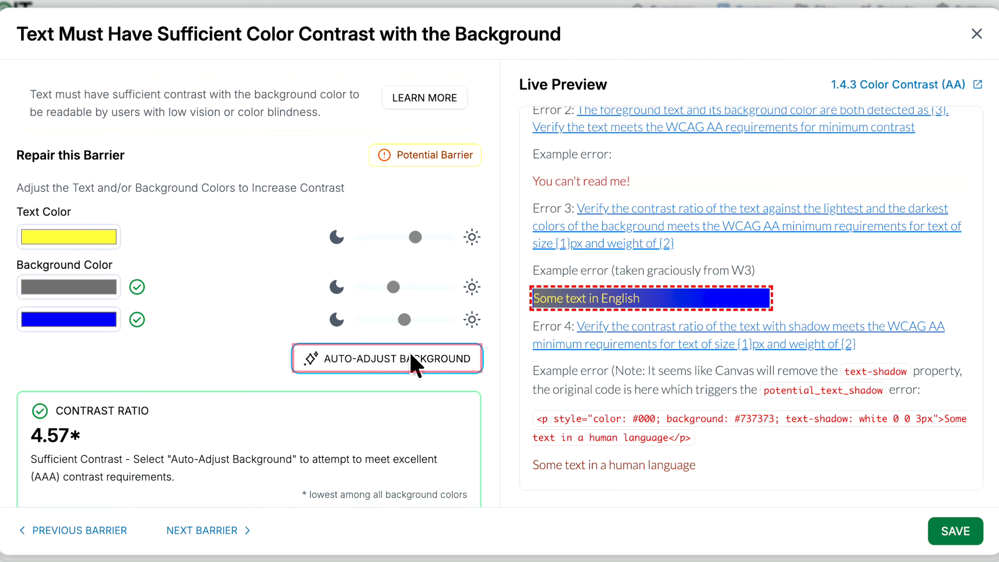
click(415, 364)
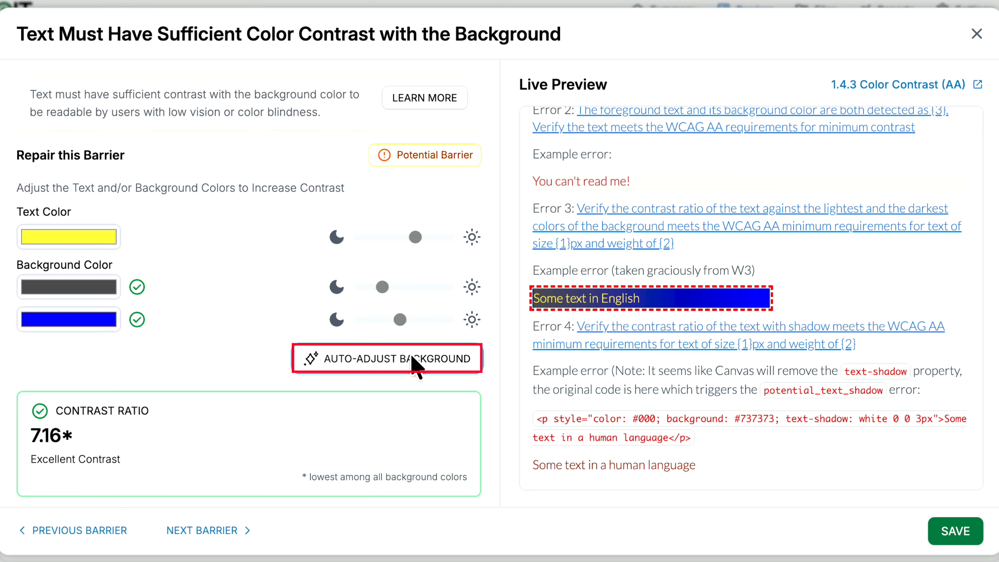
- Darken the text color to brown and auto-adjust the background twice, and try near-white text with one more auto-adjustment
drag(414, 237, 379, 237)
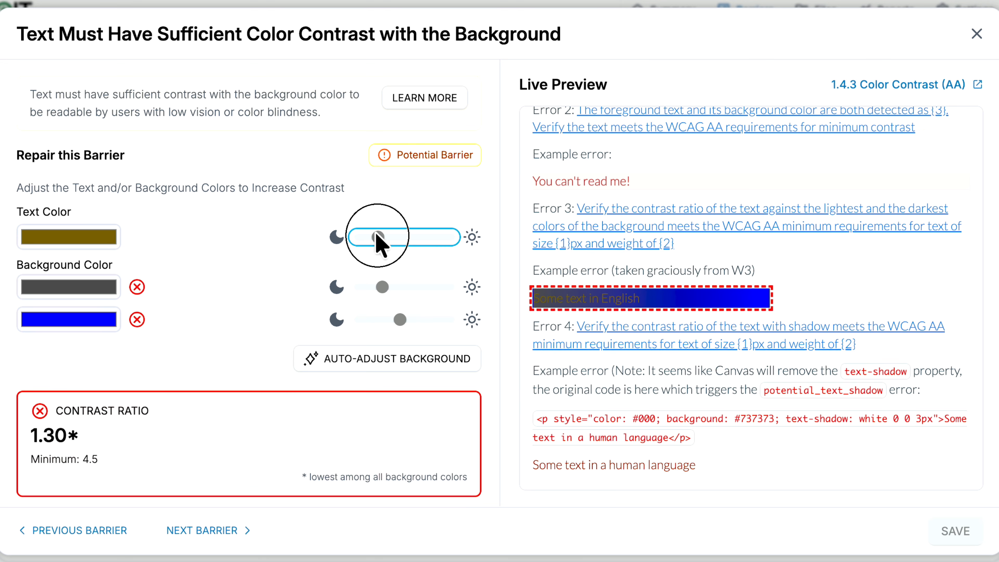
click(382, 360)
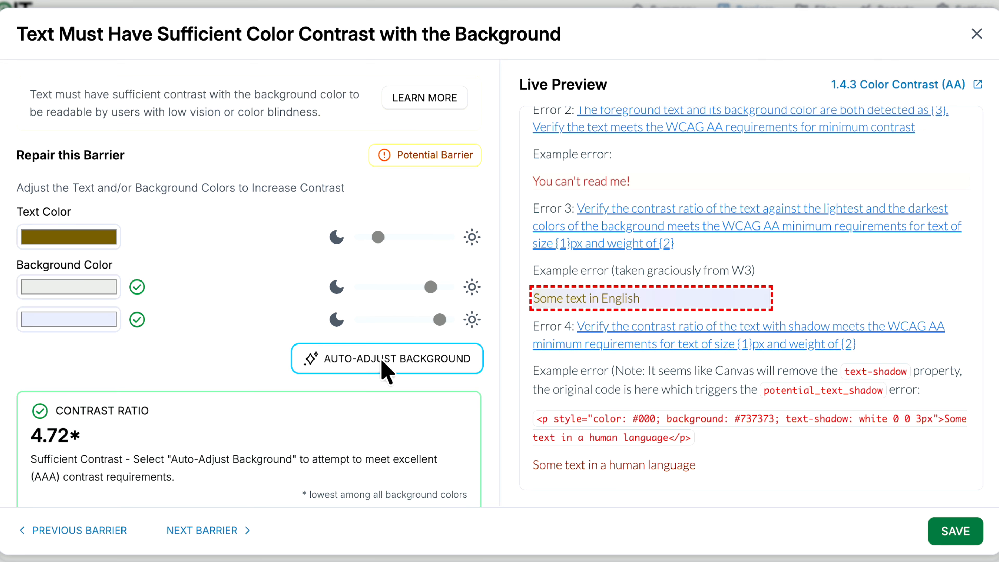
click(382, 363)
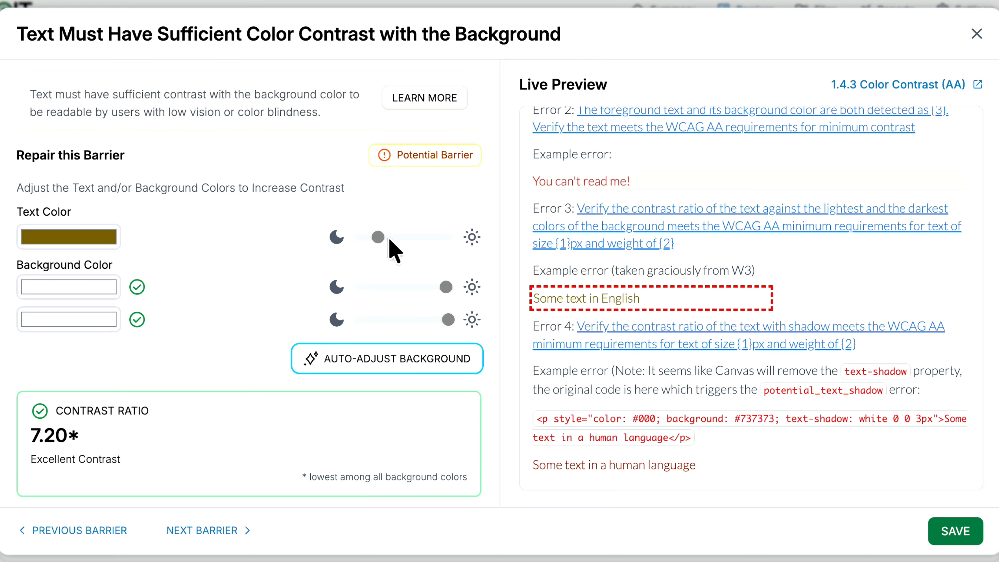
drag(378, 238, 445, 252)
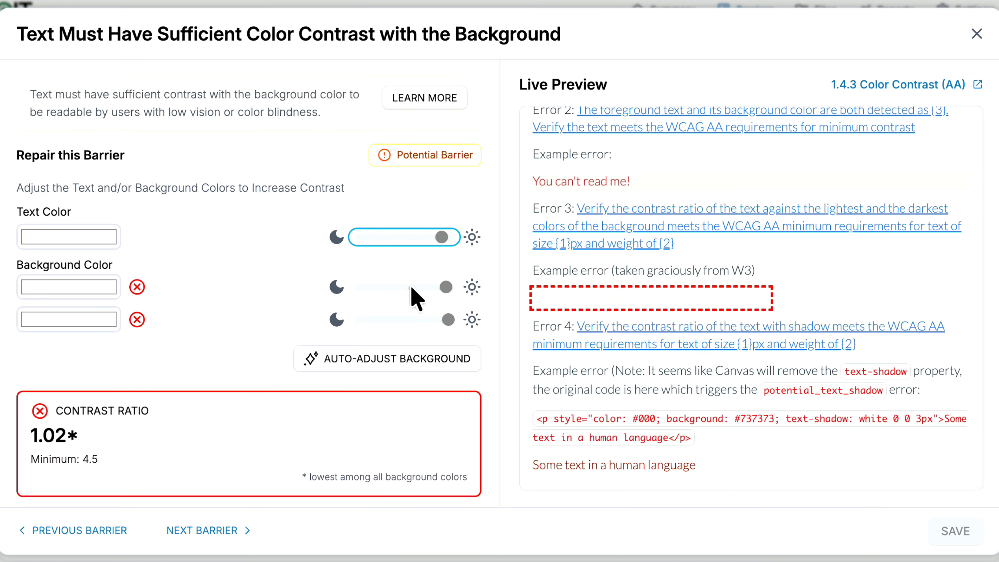
click(398, 360)
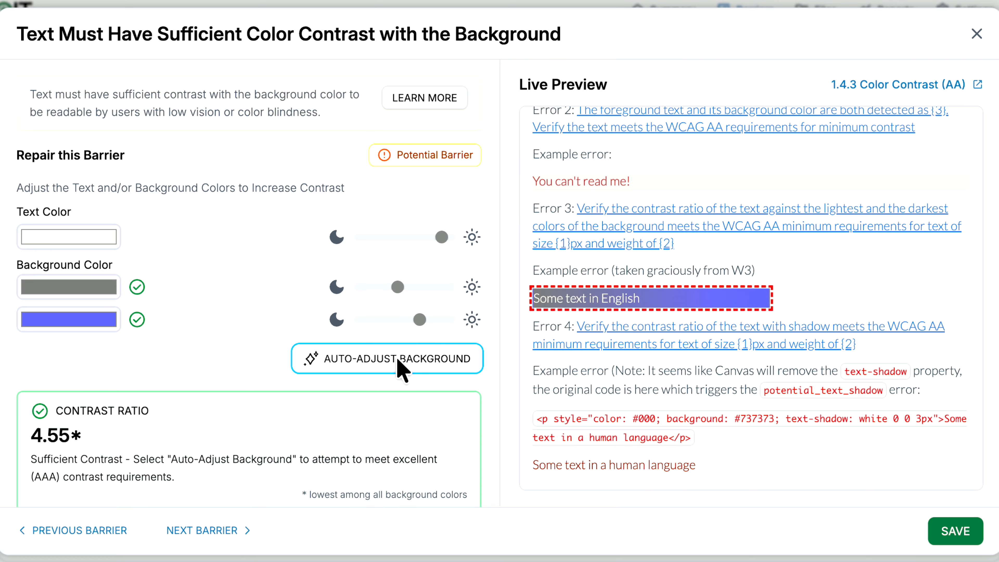
- Set the example's text color to a pale yellow and auto-adjust the background colors twice to raise the contrast
click(424, 237)
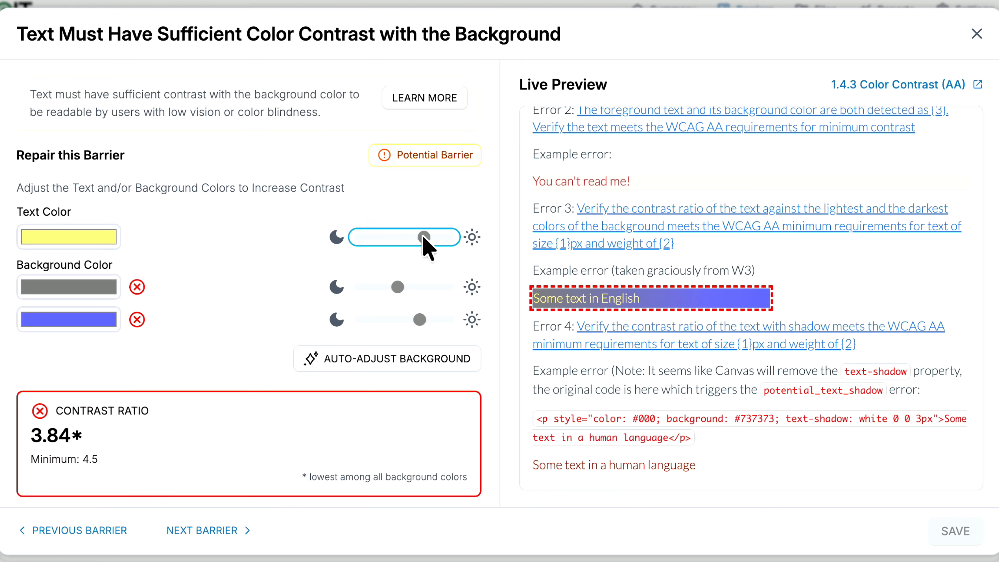
click(404, 358)
click(404, 358)
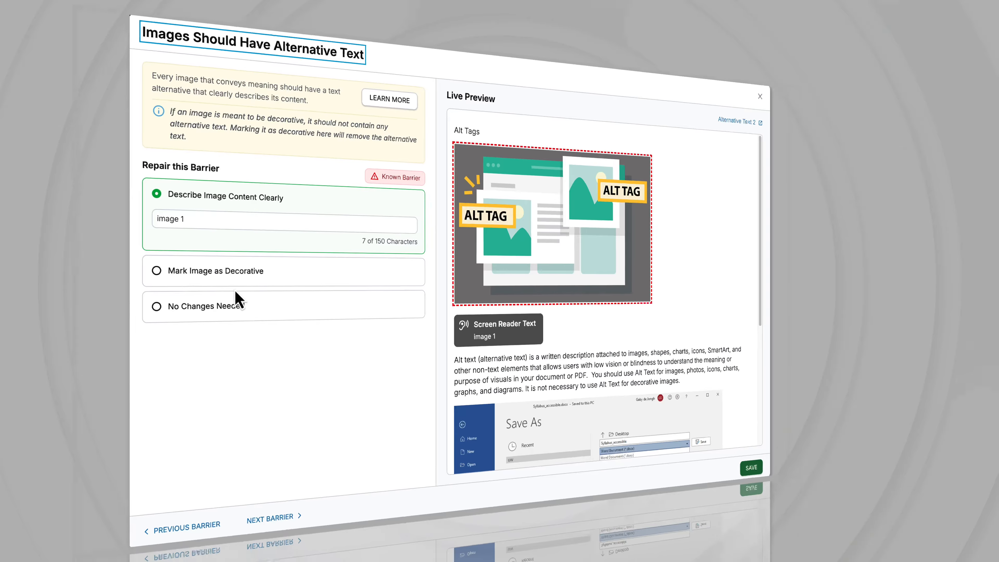
- Mark the Alt Tags illustration as a decorative image and save the repair
click(157, 270)
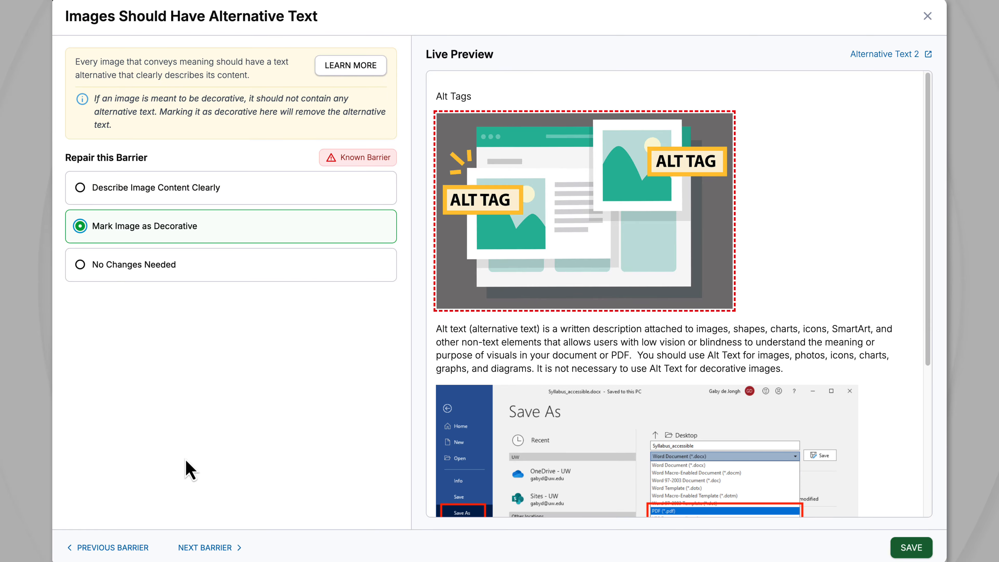
click(909, 548)
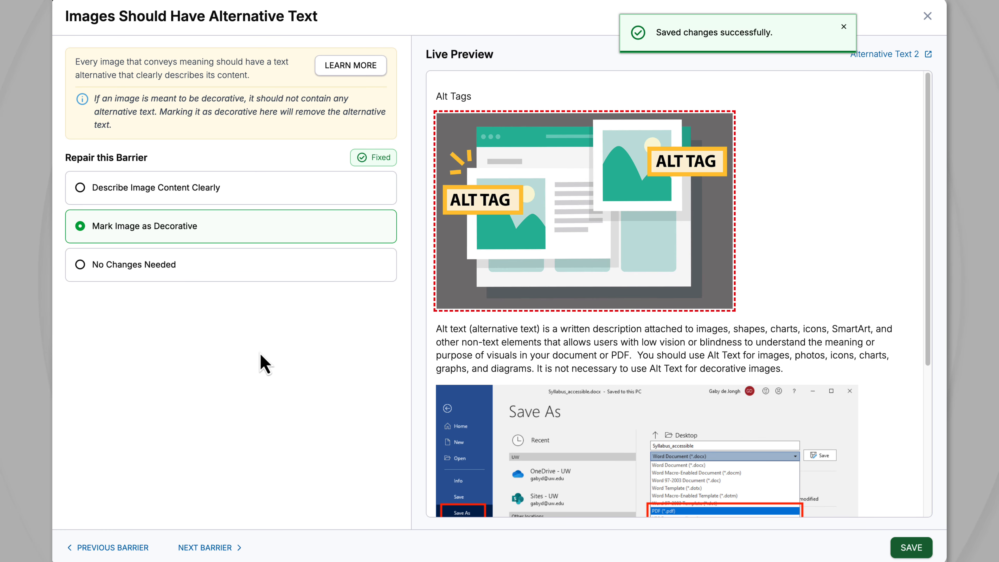
- Go to the next barrier and set the Save As screenshot's alternative text to "Example of how to save a PDF in Microsoft Word"
click(221, 548)
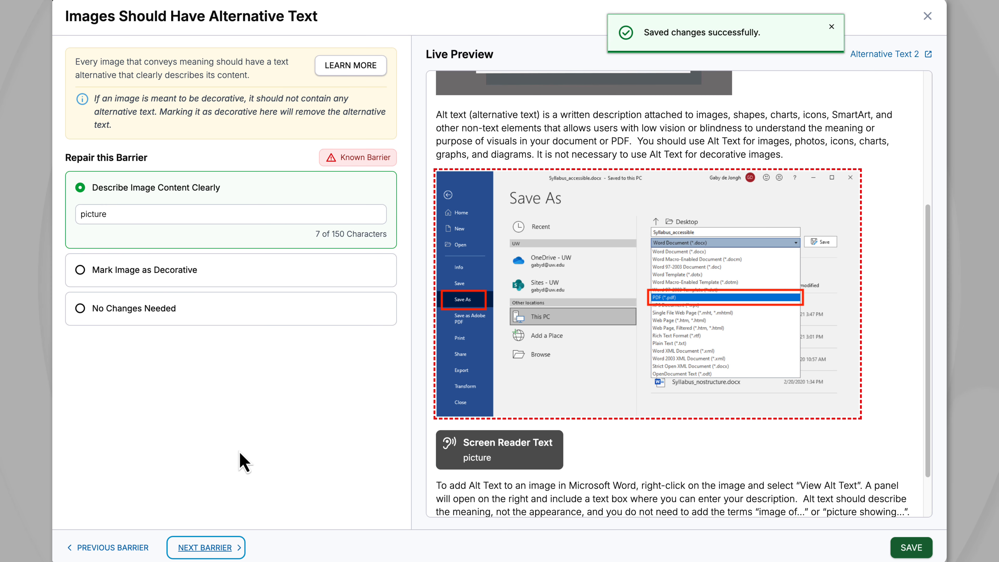
click(111, 215)
drag(114, 214, 75, 227)
text(Exa)
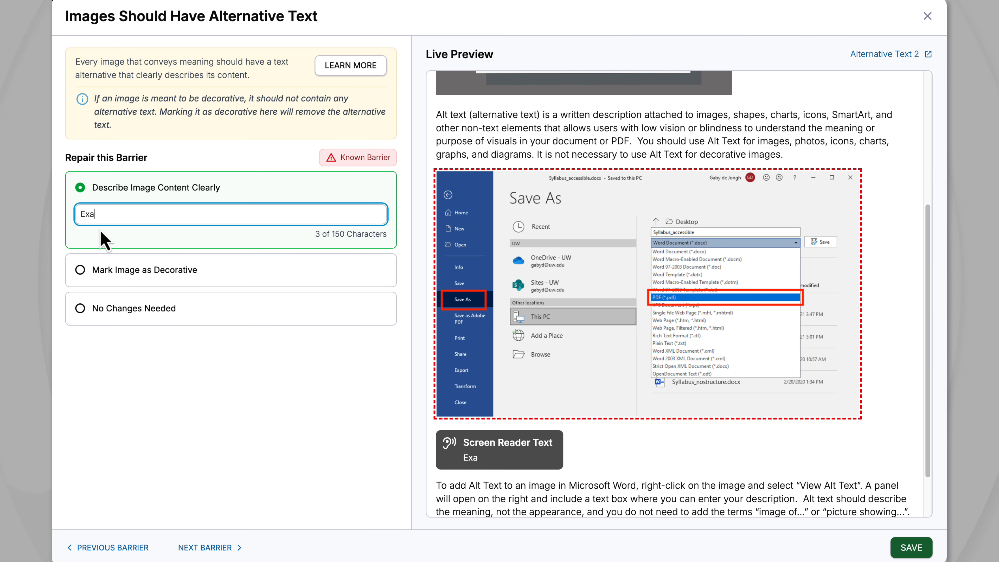
text(mple of how to save a PDF )
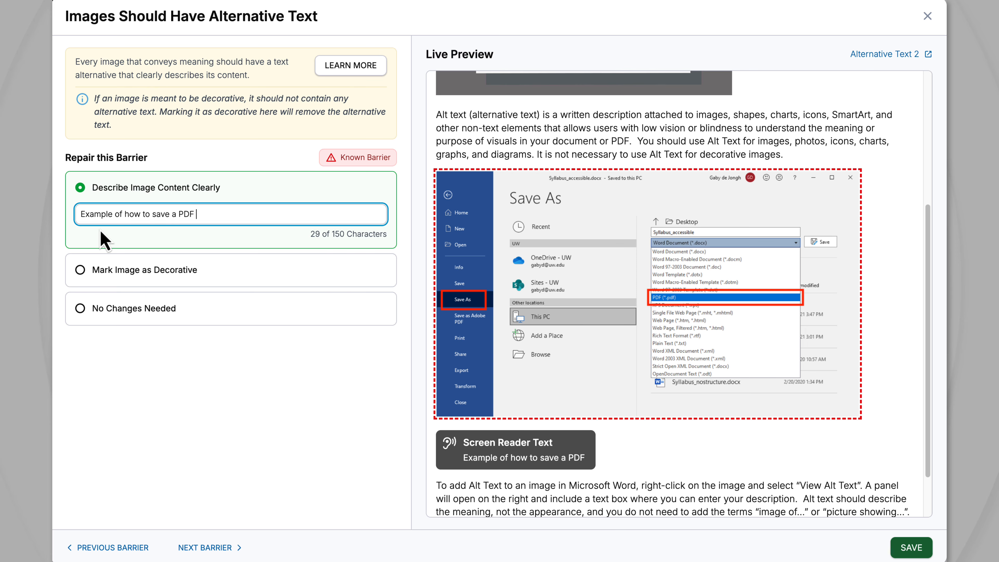
text(in Microsoft Word)
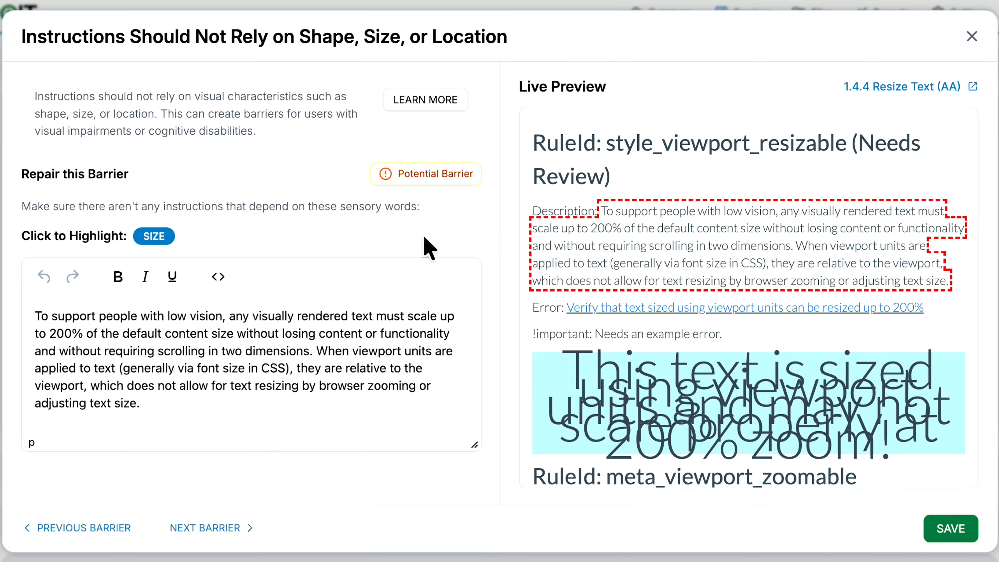
- Step through three sensory-instruction barriers and highlight the flagged words "size", "left", "right" and "size" in their text
click(154, 236)
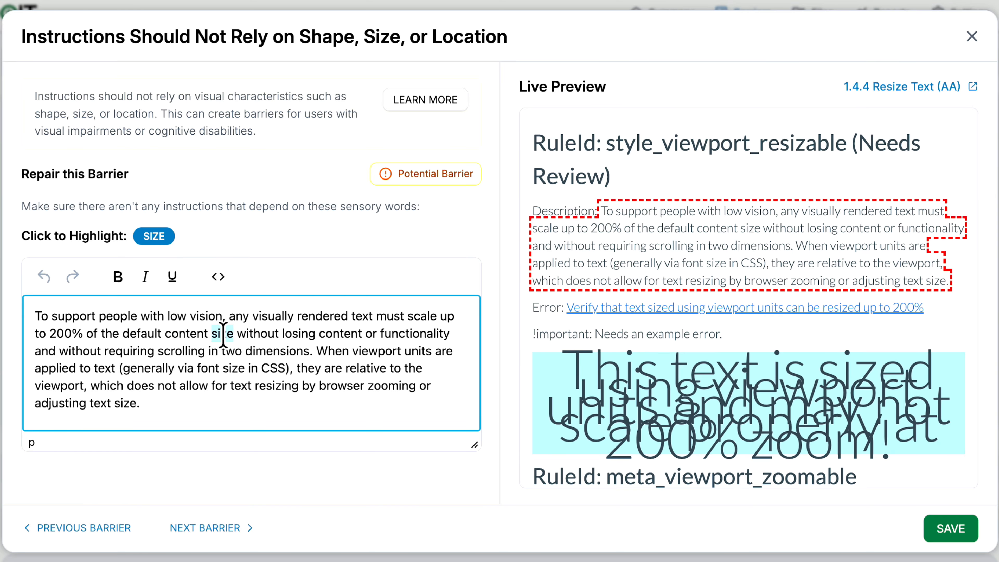
click(232, 527)
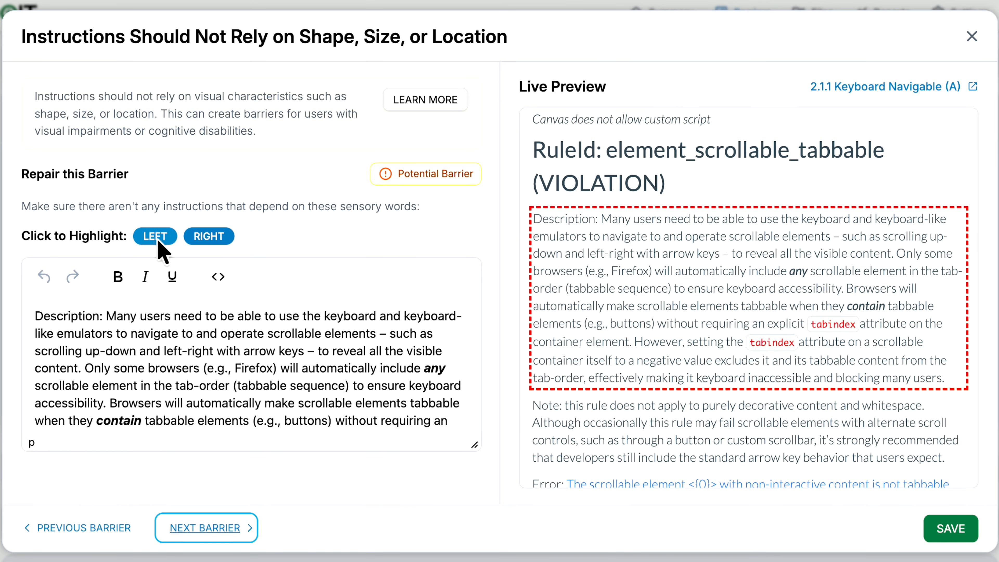
click(158, 241)
click(213, 239)
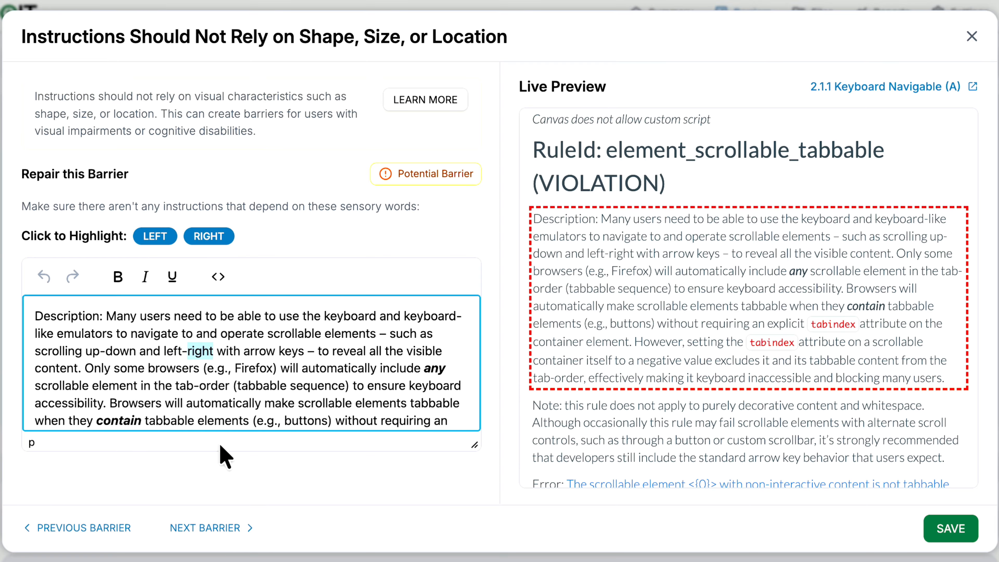
click(208, 528)
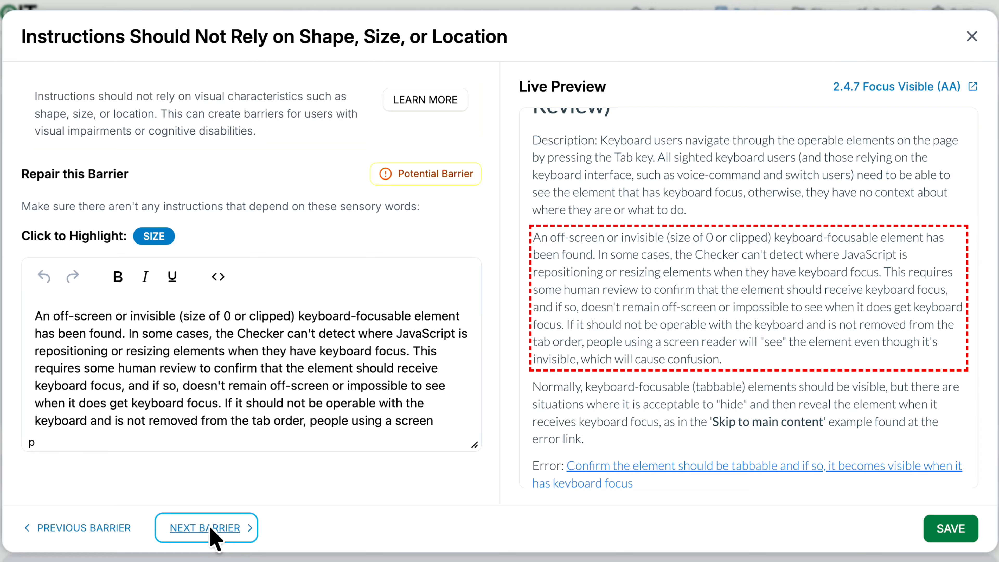
click(164, 238)
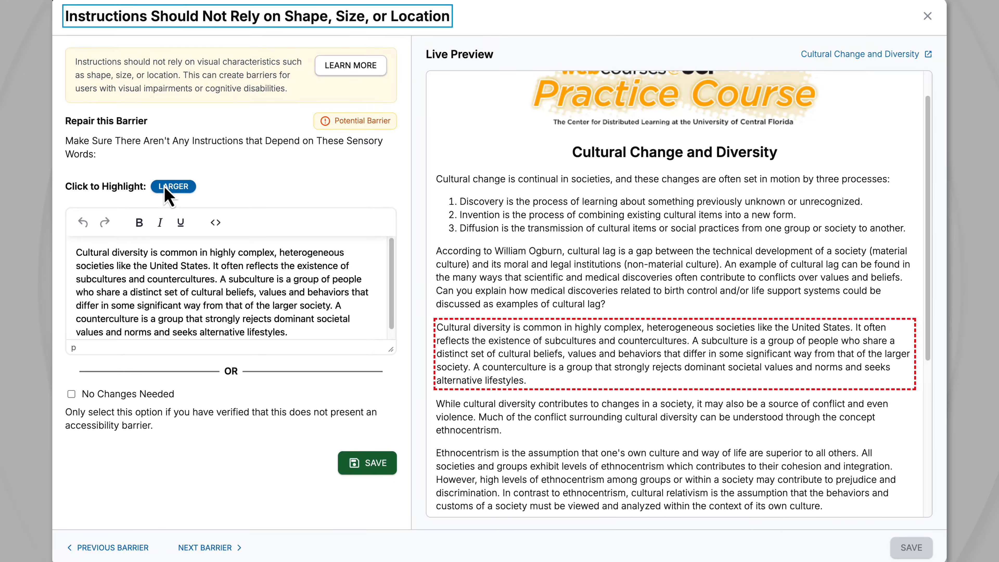
- Highlight the word "larger" in the Cultural Change and Diversity barrier, mark it as No Changes Needed and save the review
click(170, 188)
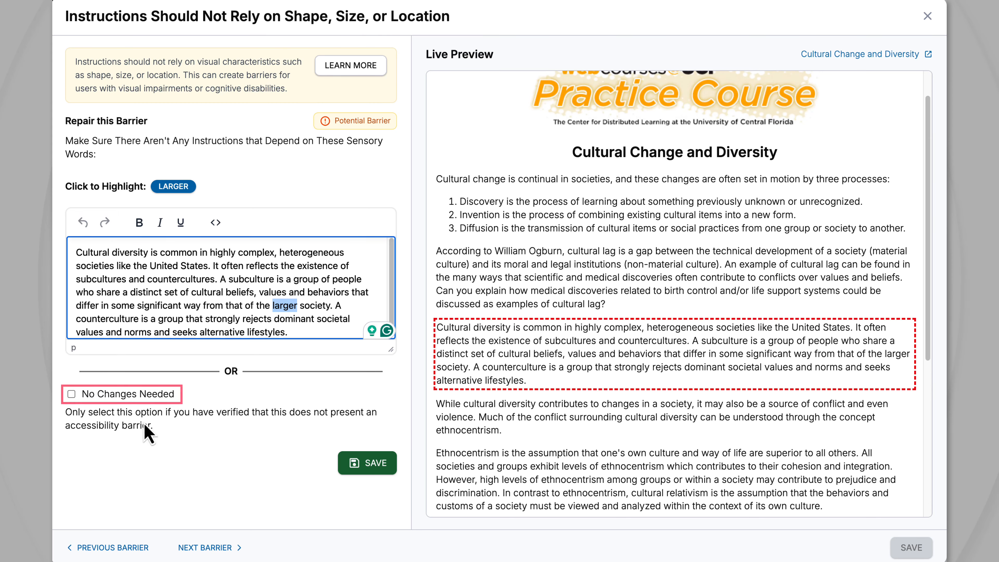
click(72, 394)
click(371, 464)
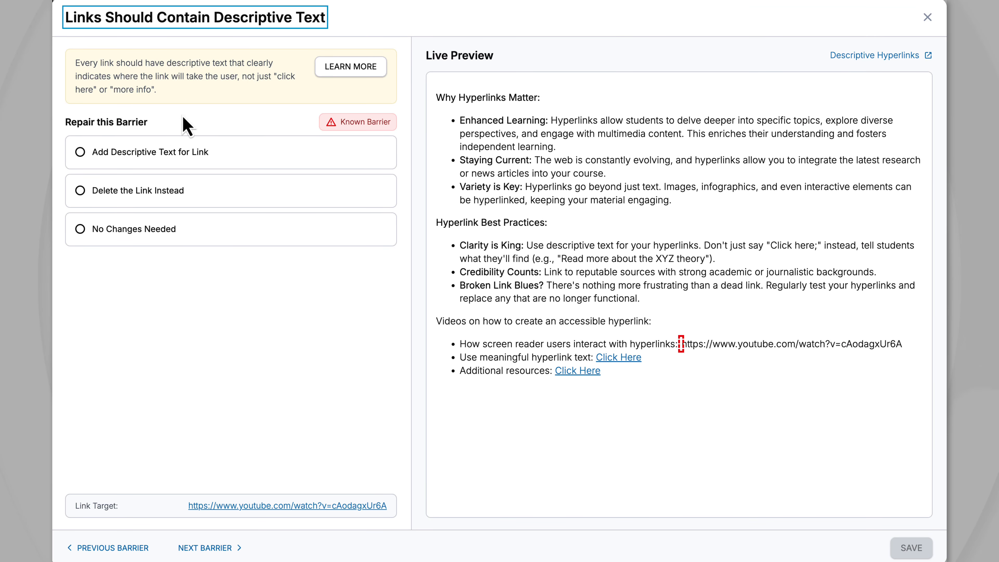
- Add the descriptive link text "How screen reader users interact with hyperlinks" to the YouTube link on the Descriptive Hyperlinks page
click(81, 157)
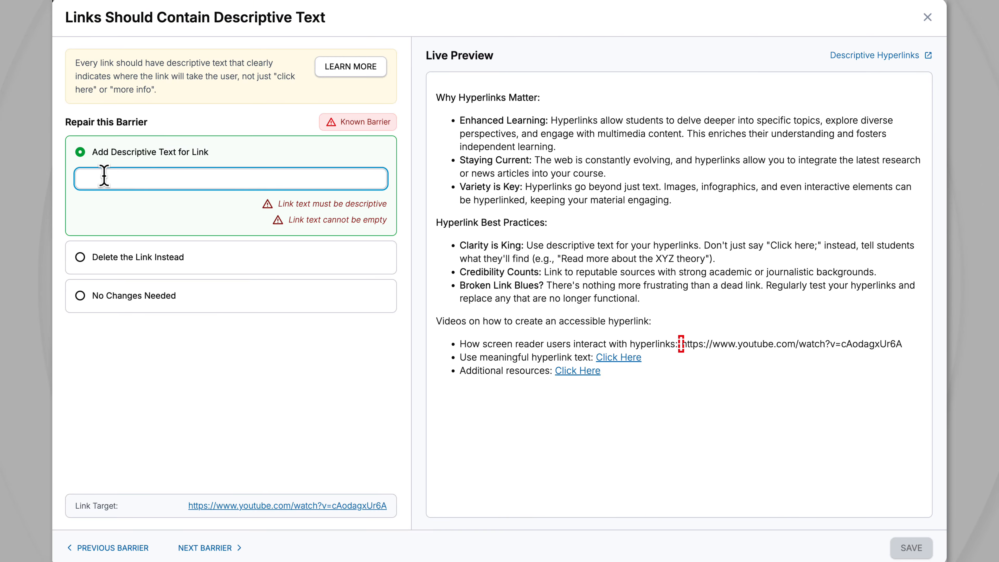
text(How screen reader users interact with hyperlinks)
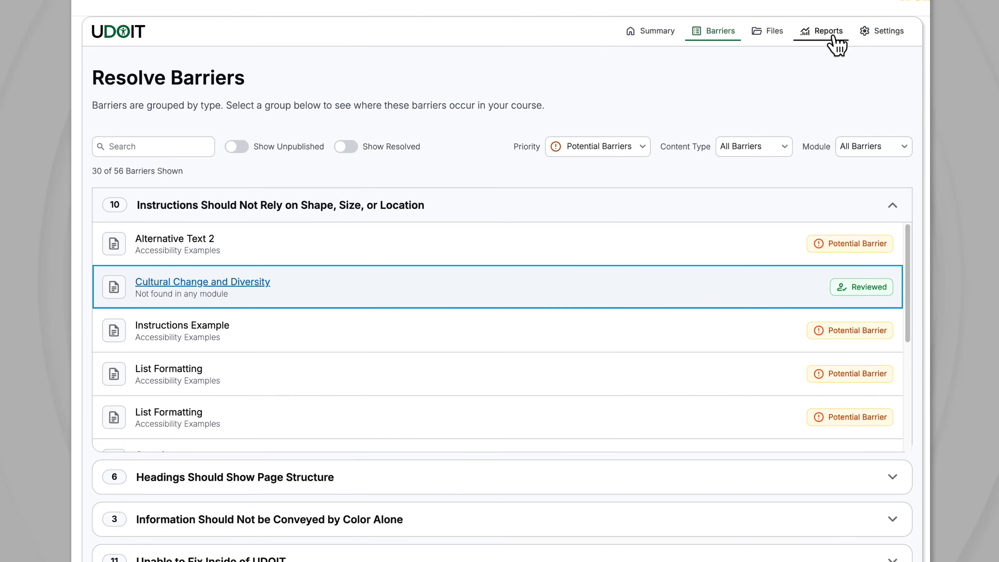
- Examine the Barriers By Type table in the course's accessibility reports and open the settings
click(833, 35)
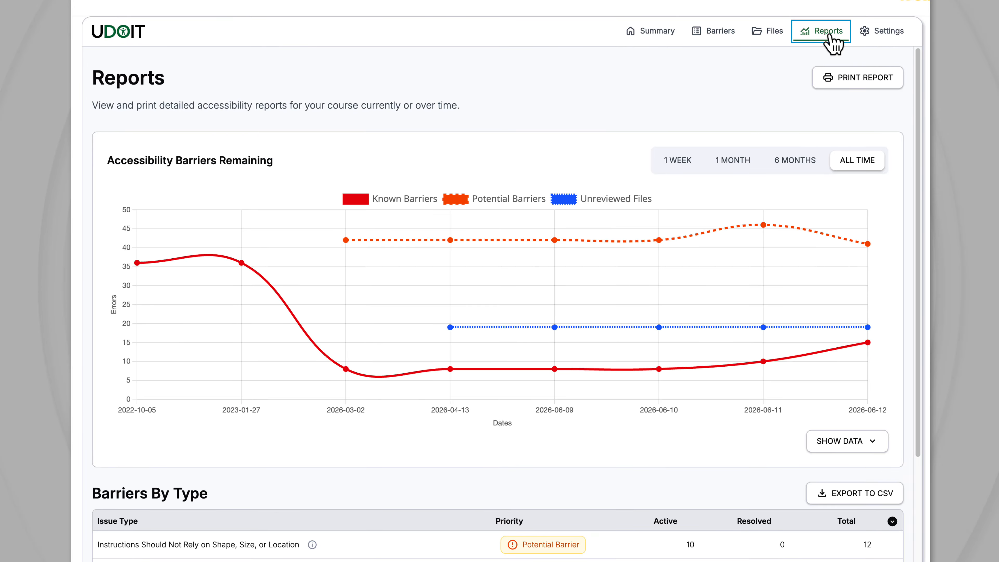
scroll(682, 396, down, 4)
scroll(687, 412, down, 1)
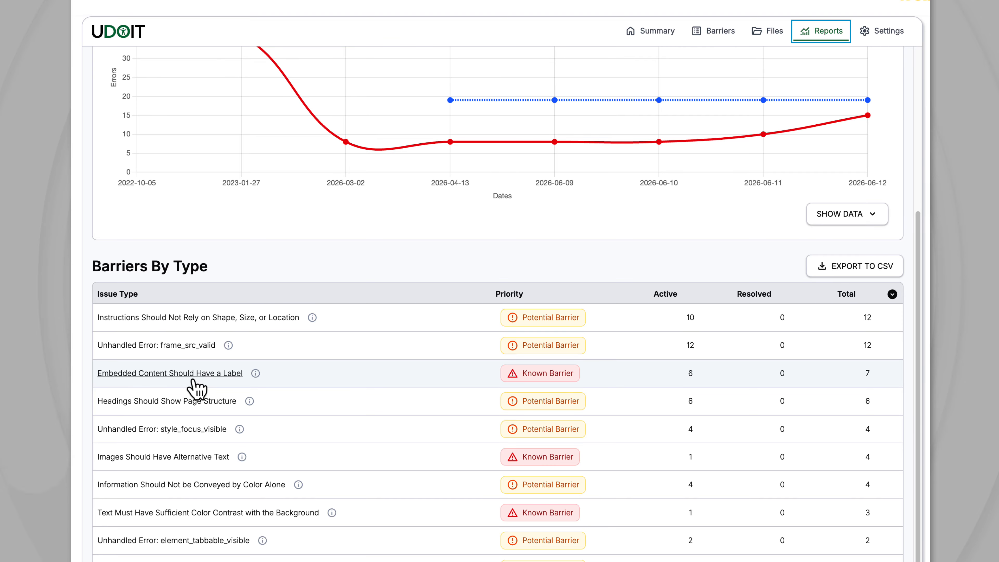
click(882, 40)
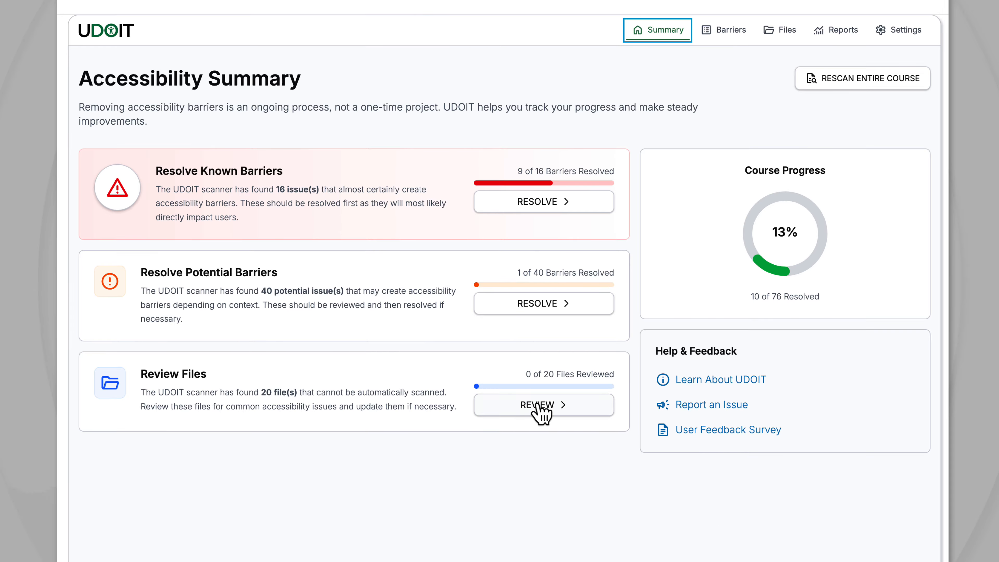
- Open a course file's accessibility review, select the Replace File option, and open the guidance on making files accessible
click(538, 405)
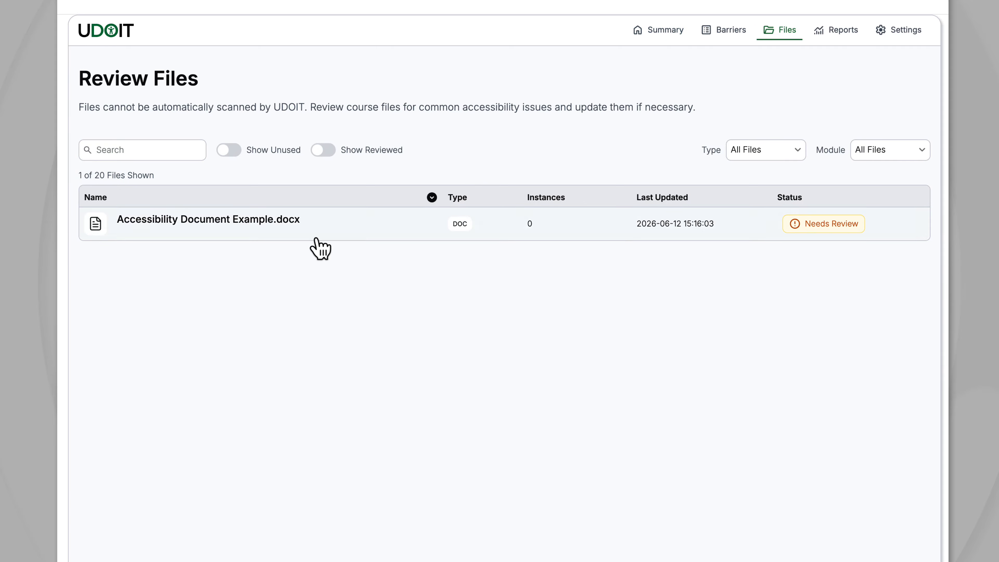
click(293, 222)
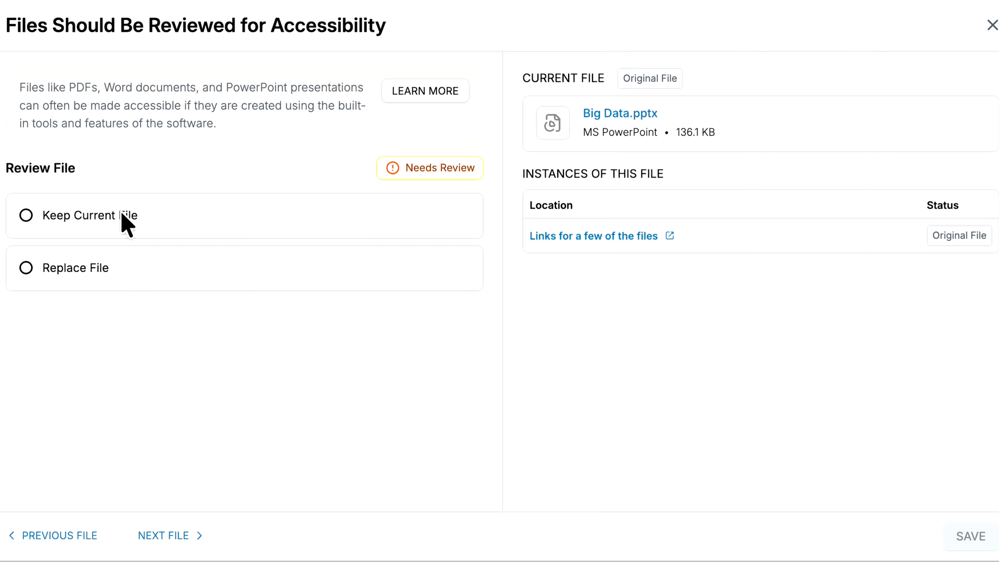
click(101, 282)
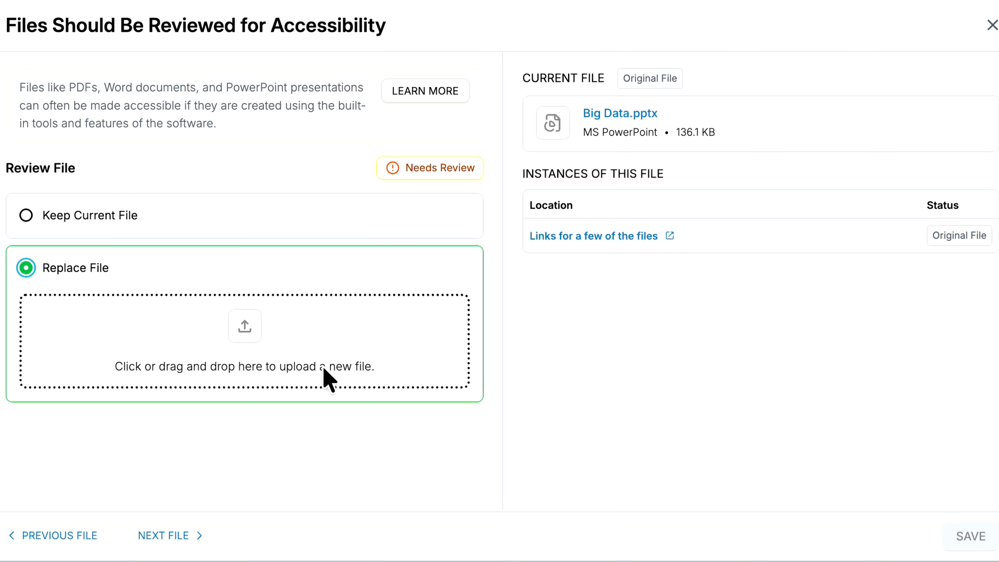
click(413, 92)
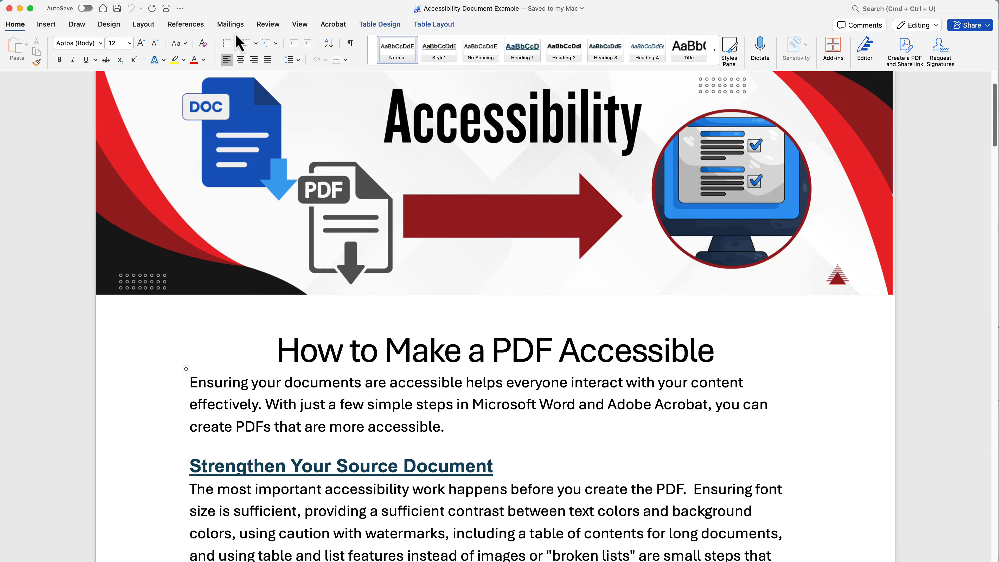
- Switch to Microsoft Word and run the accessibility check on the Accessibility Document Example document
click(266, 26)
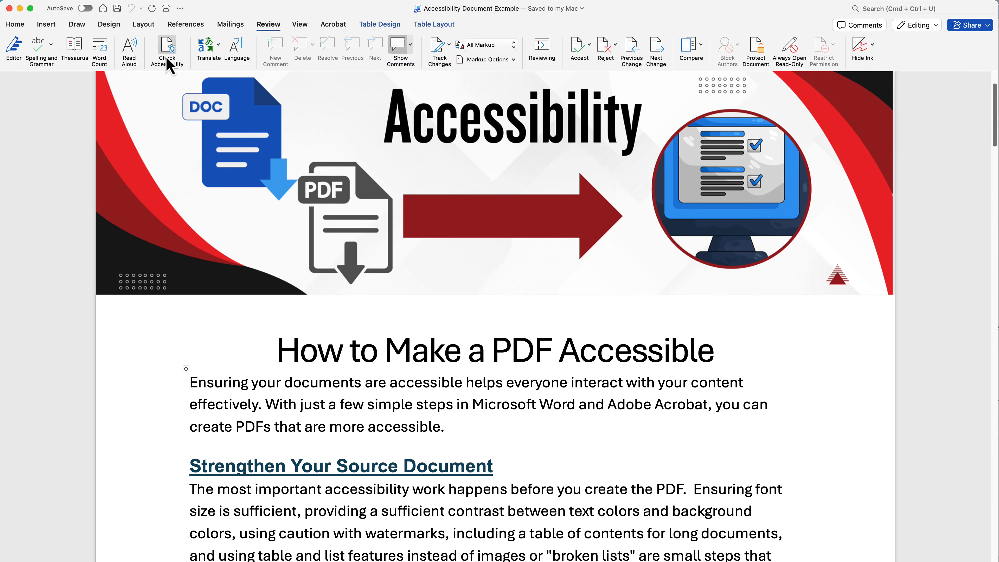
click(167, 61)
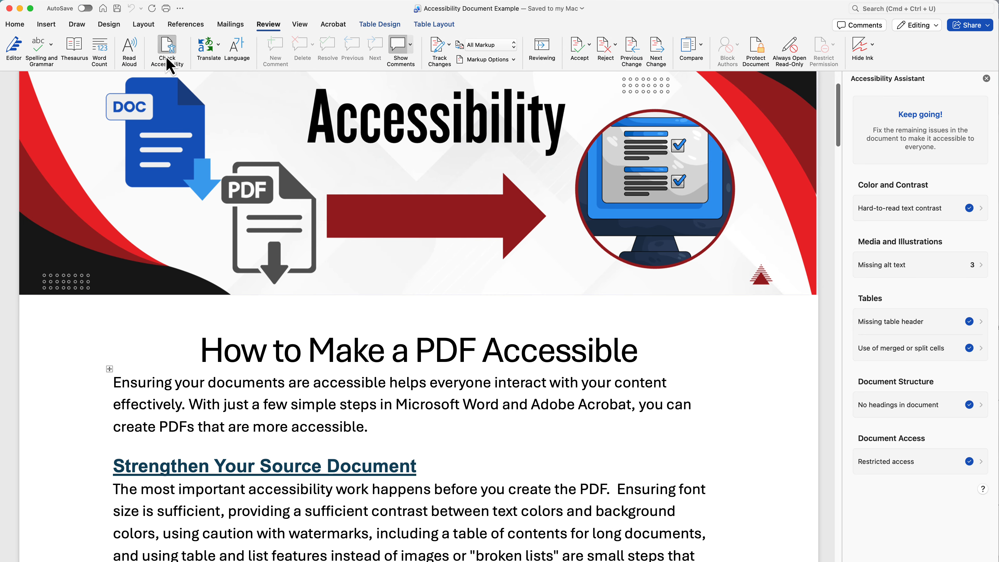